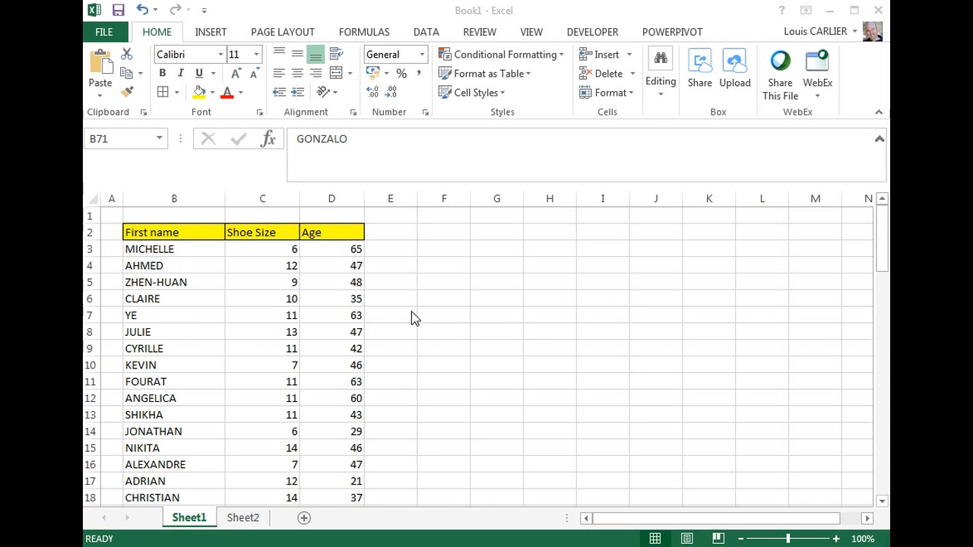
Compare the tables on Sheet1 and Sheet2, and find the age on Sheet1 for the first person listed on Sheet2.
{"action": "left_click", "coordinate": [884, 255]}
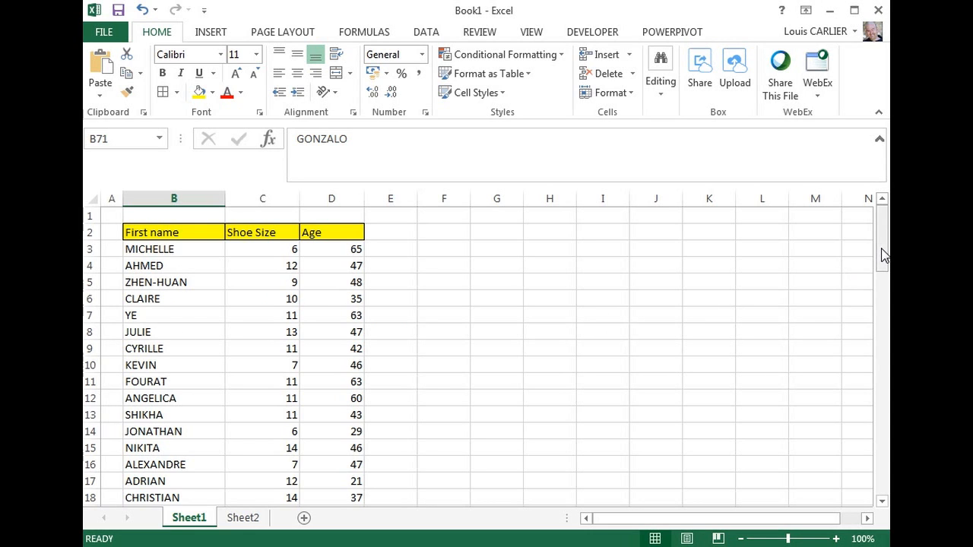
{"action": "left_click_drag", "start_coordinate": [884, 259], "coordinate": [871, 226]}
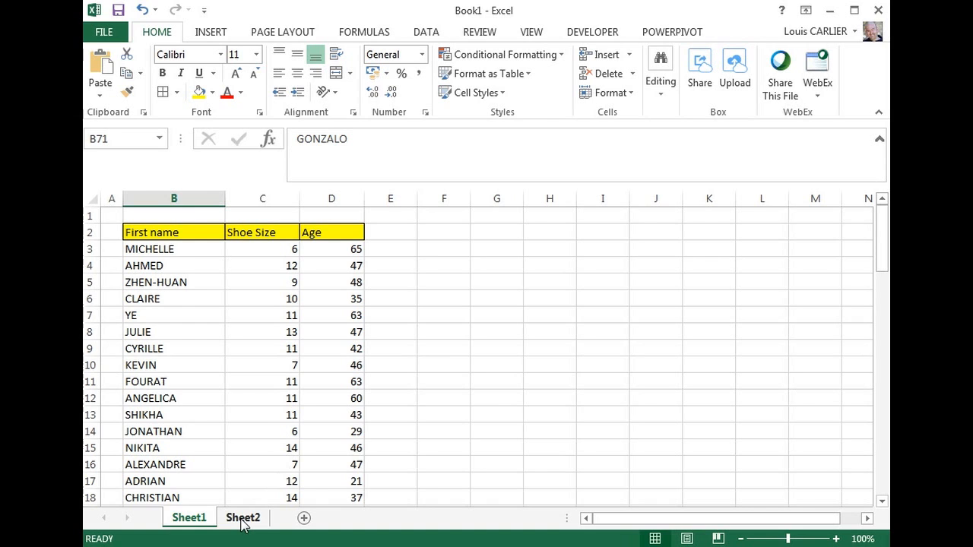
{"action": "left_click", "coordinate": [245, 520]}
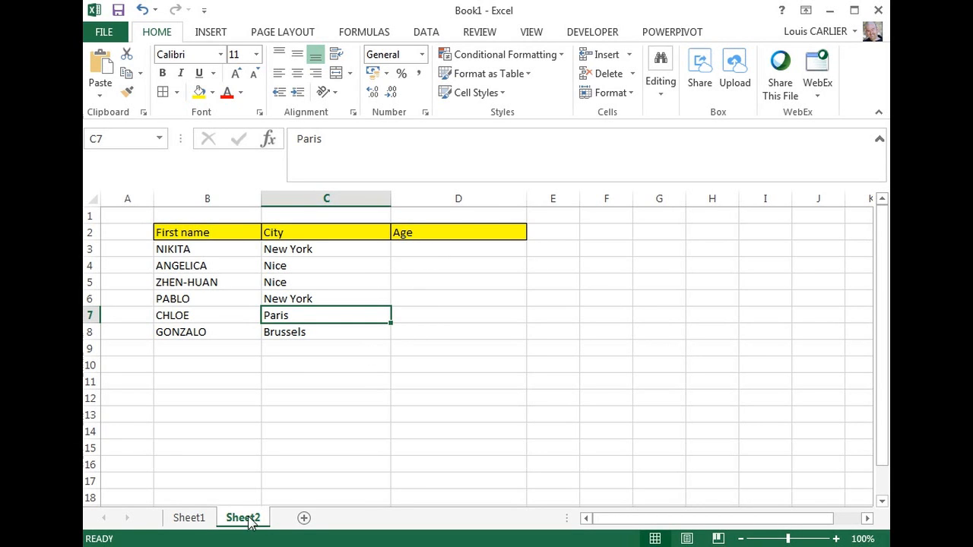
{"action": "left_click", "coordinate": [200, 520]}
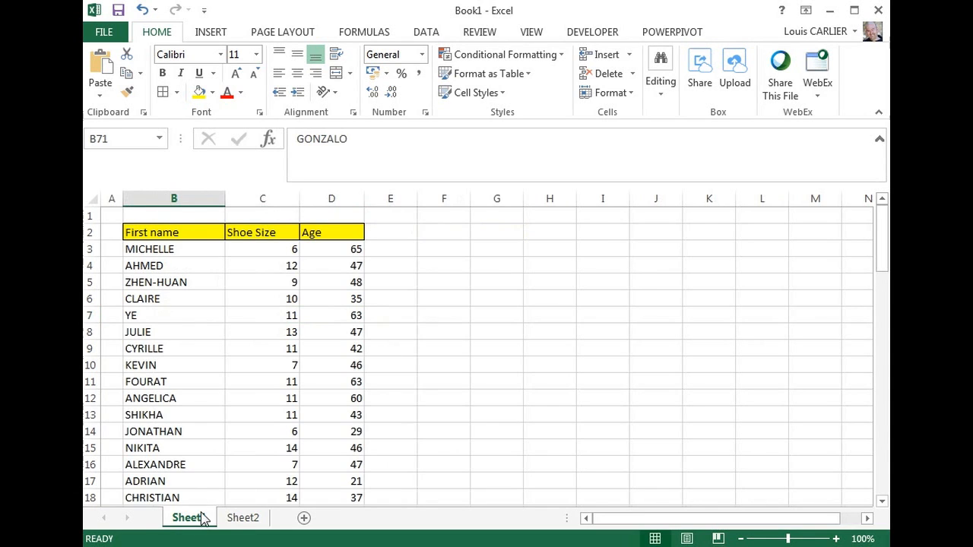
{"action": "left_click", "coordinate": [250, 519]}
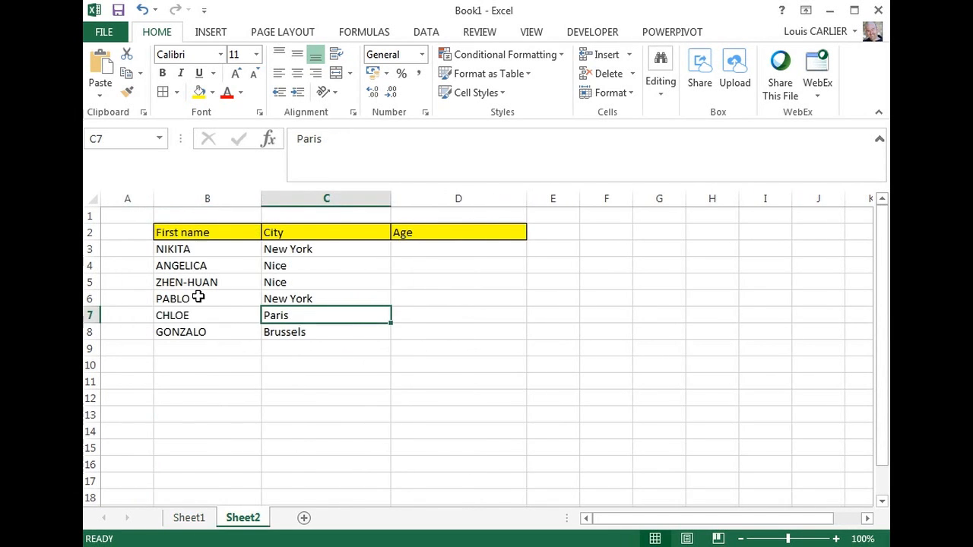
{"action": "left_click", "coordinate": [190, 257]}
{"action": "left_click", "coordinate": [190, 521]}
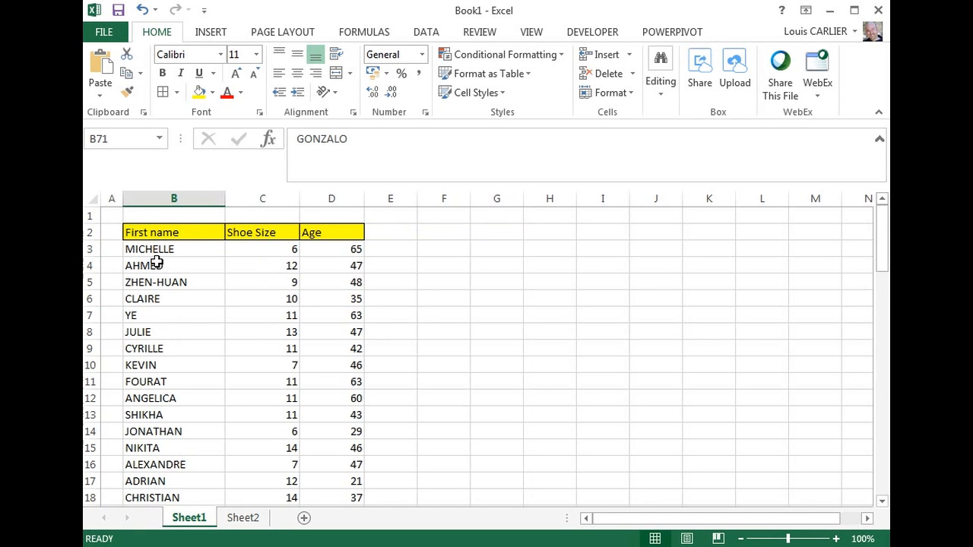
{"action": "left_click", "coordinate": [139, 448]}
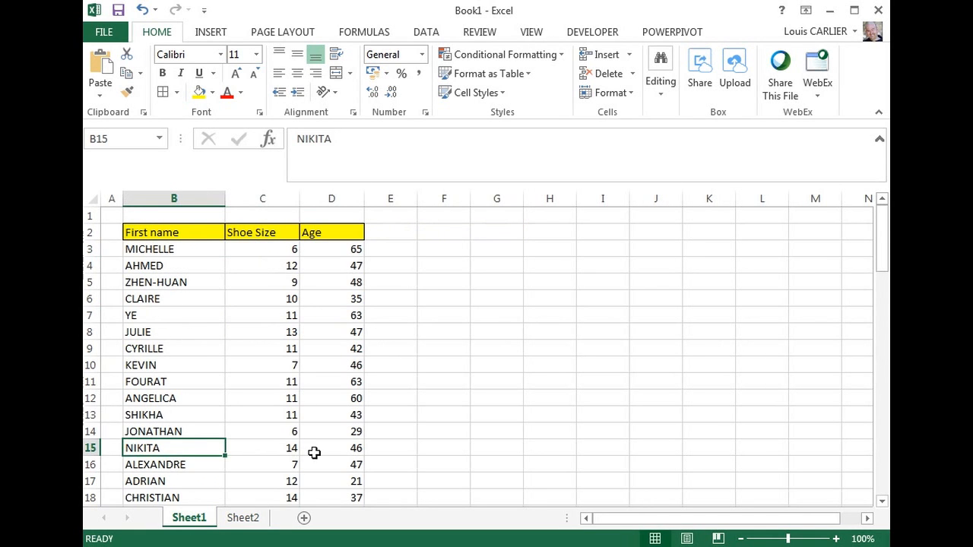
{"action": "left_click", "coordinate": [344, 454]}
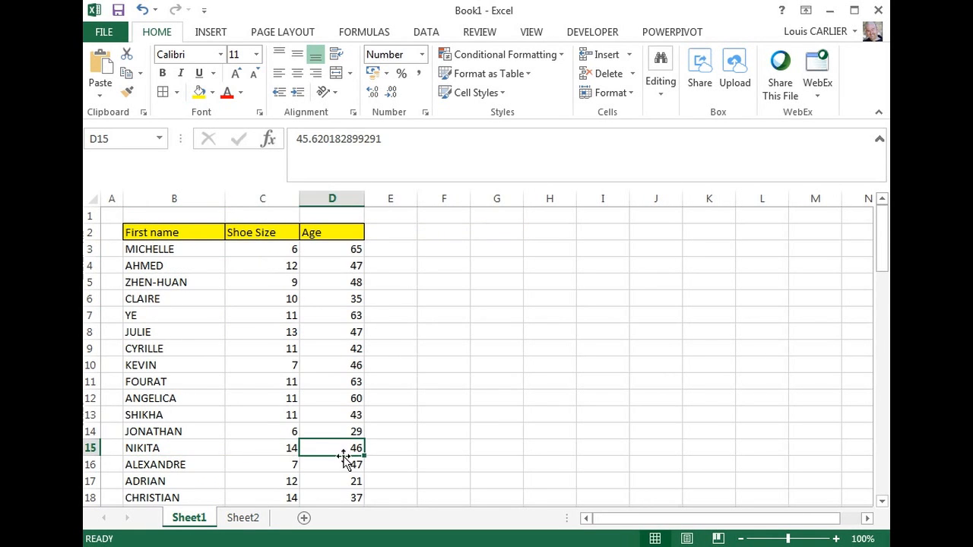
Start a VLOOKUP formula in cell D3 of Sheet2 with B3 as the lookup value.
{"action": "left_click", "coordinate": [250, 520]}
{"action": "left_click", "coordinate": [410, 250]}
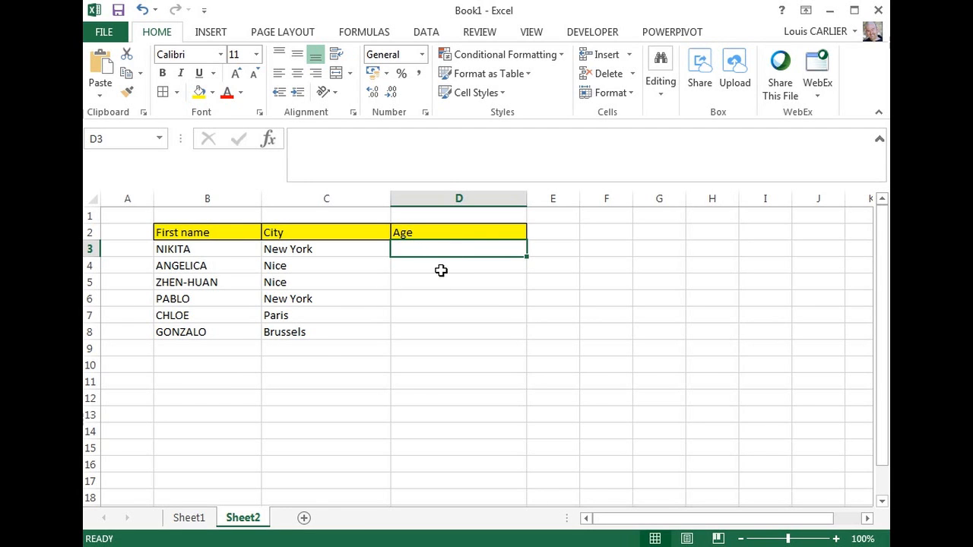
{"action": "type", "text": "="}
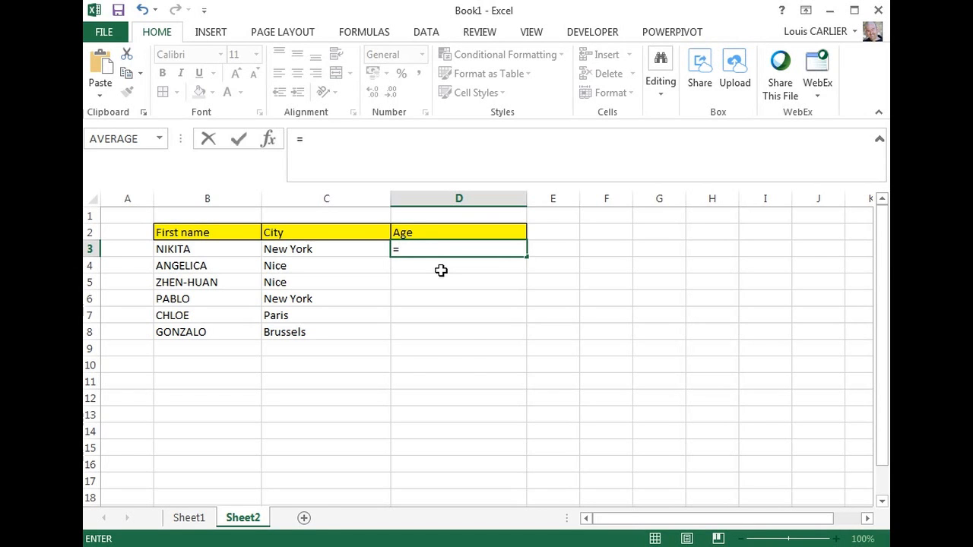
{"action": "type", "text": "vlookup"}
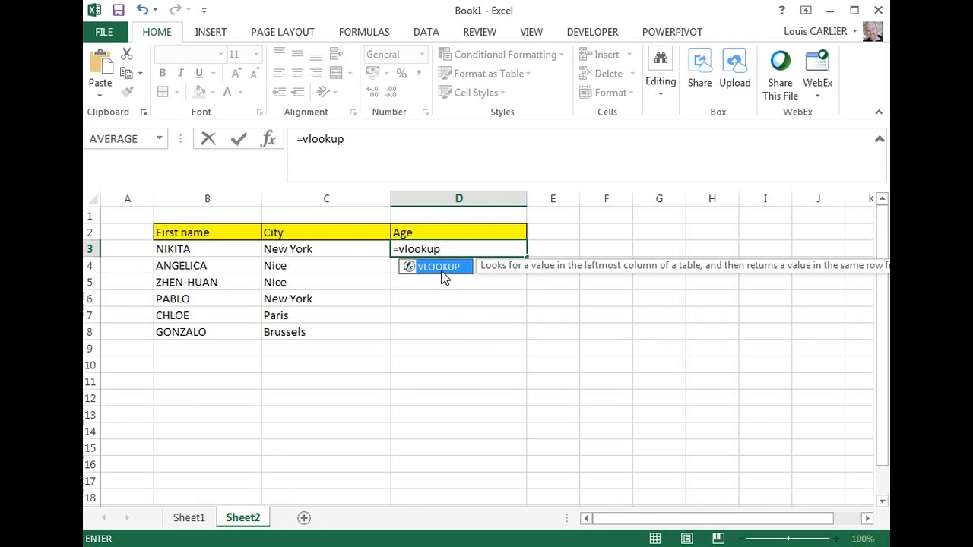
{"action": "type", "text": "("}
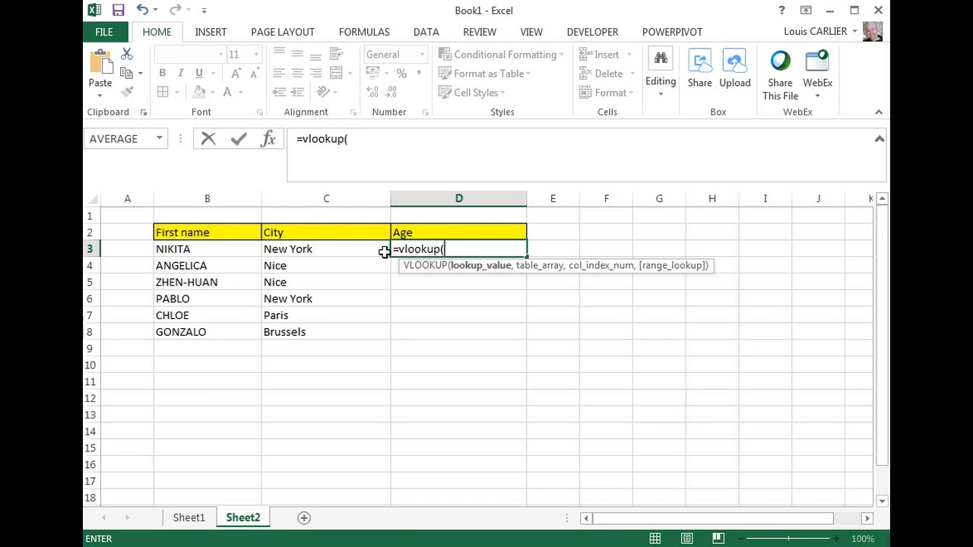
{"action": "left_click", "coordinate": [197, 249]}
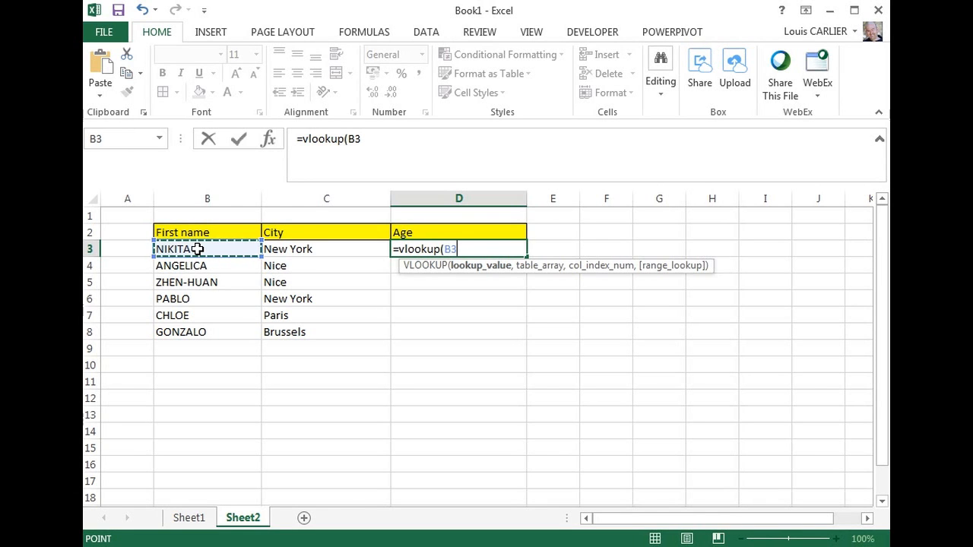
{"action": "type", "text": ","}
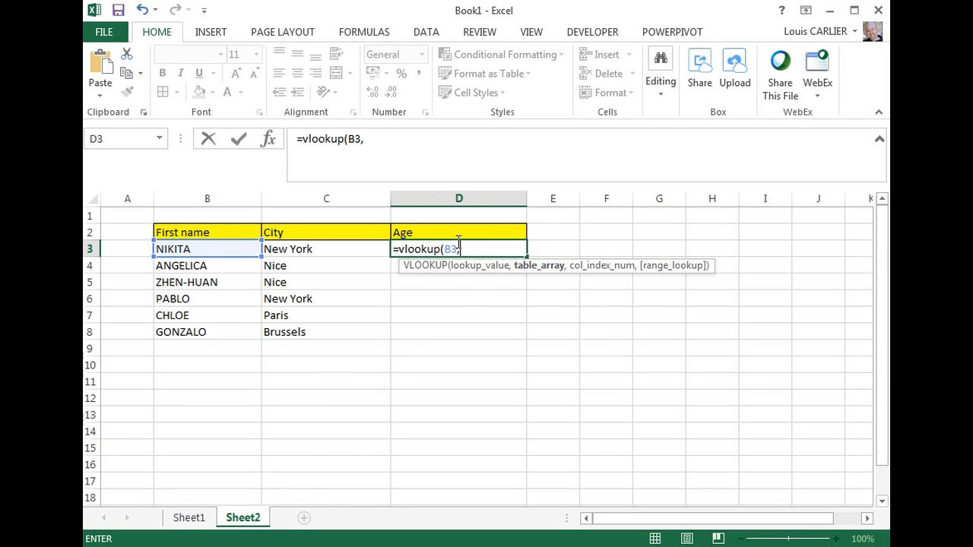
Set the formula's table array to the range B3:D71 on Sheet1.
{"action": "left_click", "coordinate": [191, 520]}
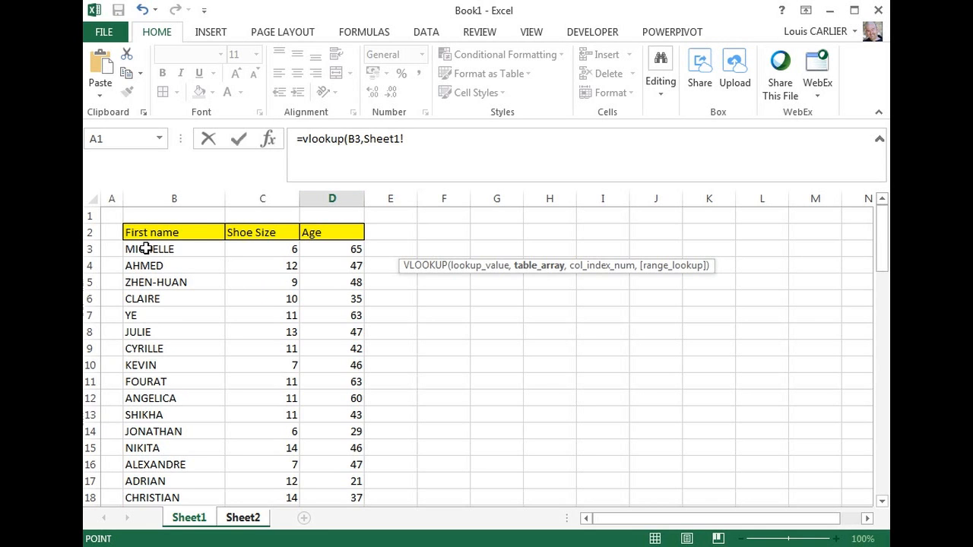
{"action": "left_click_drag", "start_coordinate": [146, 249], "coordinate": [353, 435]}
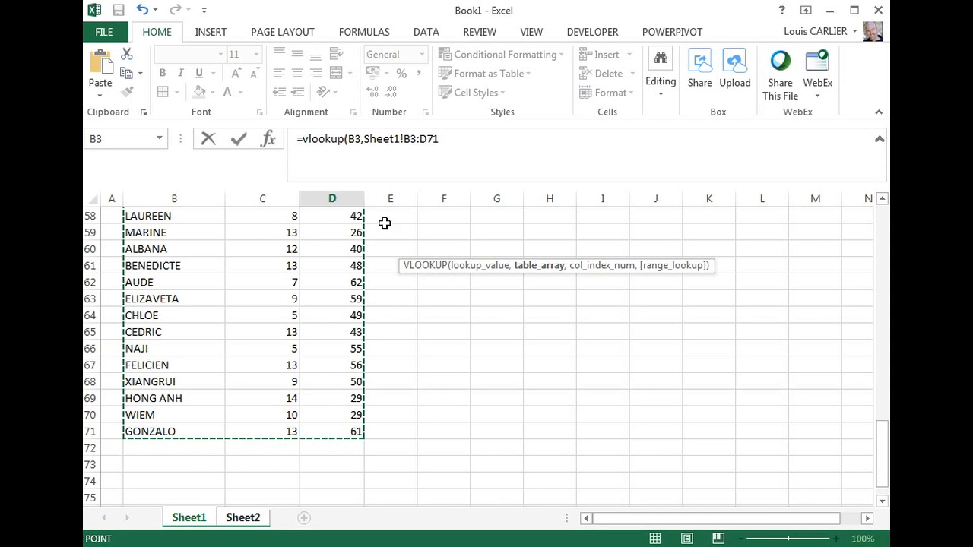
{"action": "scroll", "coordinate": [337, 322], "scroll_direction": "up", "scroll_amount": 19}
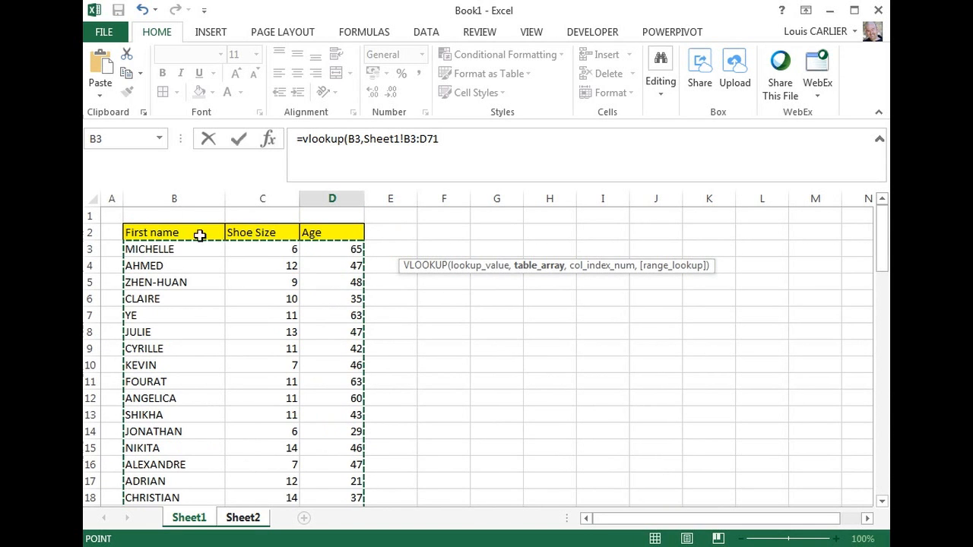
Make the table array reference absolute as Sheet1!$B$3:$D$71 and continue to the column index argument.
{"action": "left_click", "coordinate": [414, 138]}
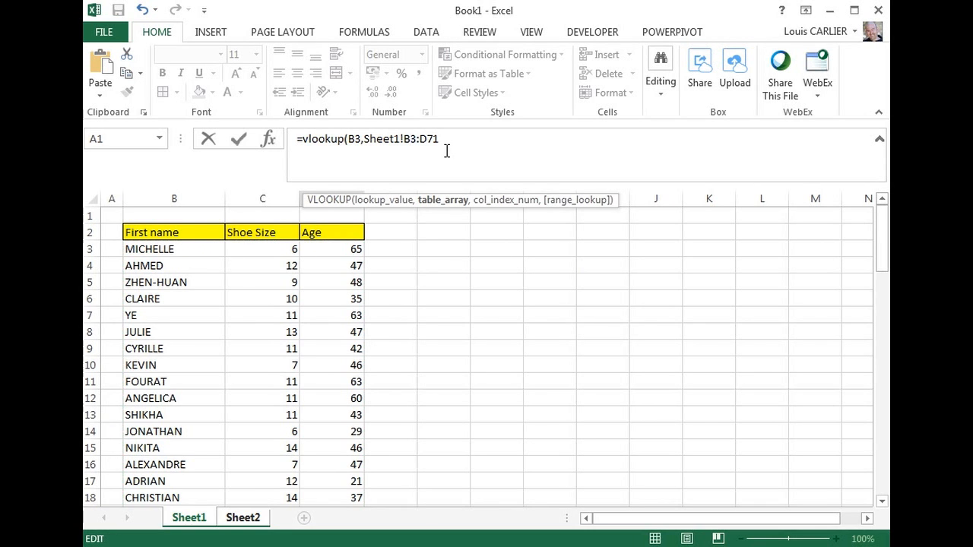
{"action": "key", "text": "F4"}
{"action": "left_click", "coordinate": [443, 139]}
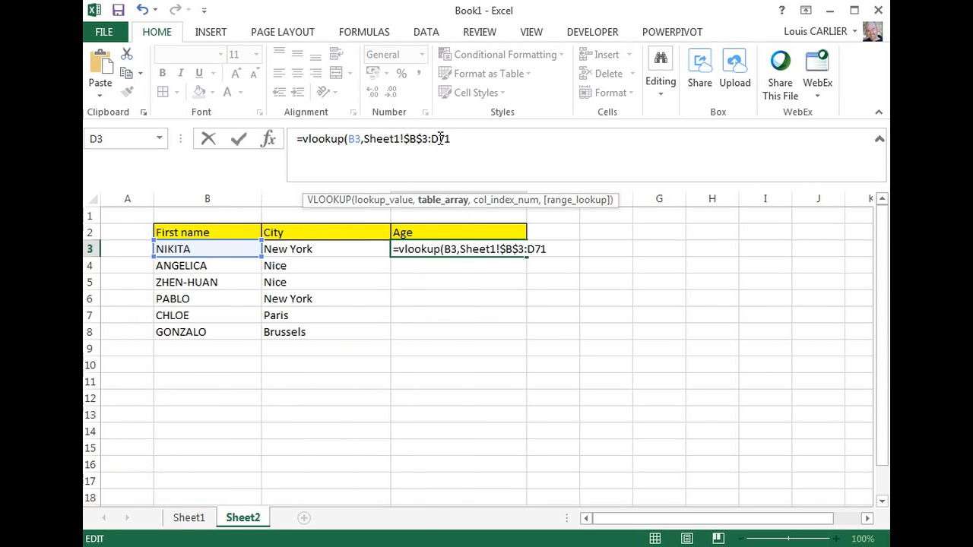
{"action": "key", "text": "F4"}
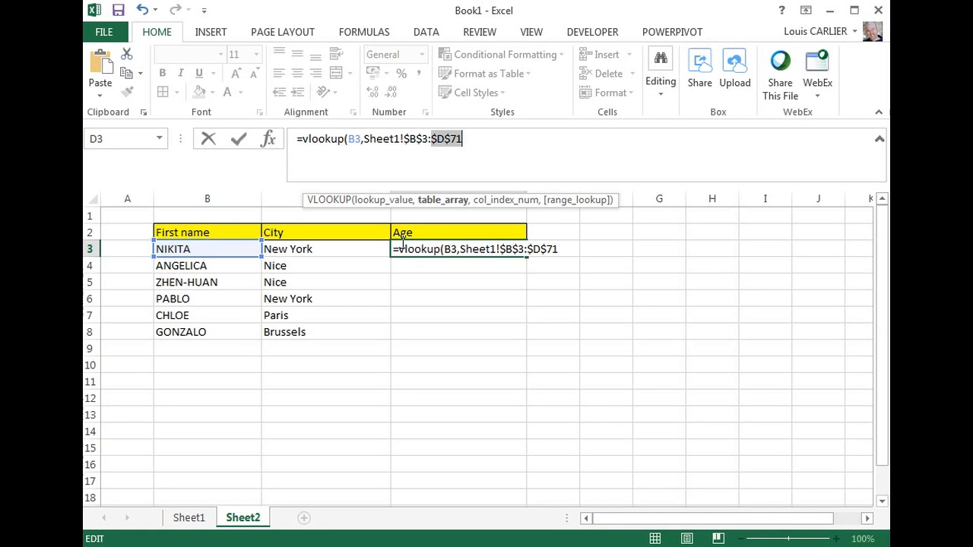
{"action": "left_click", "coordinate": [469, 137]}
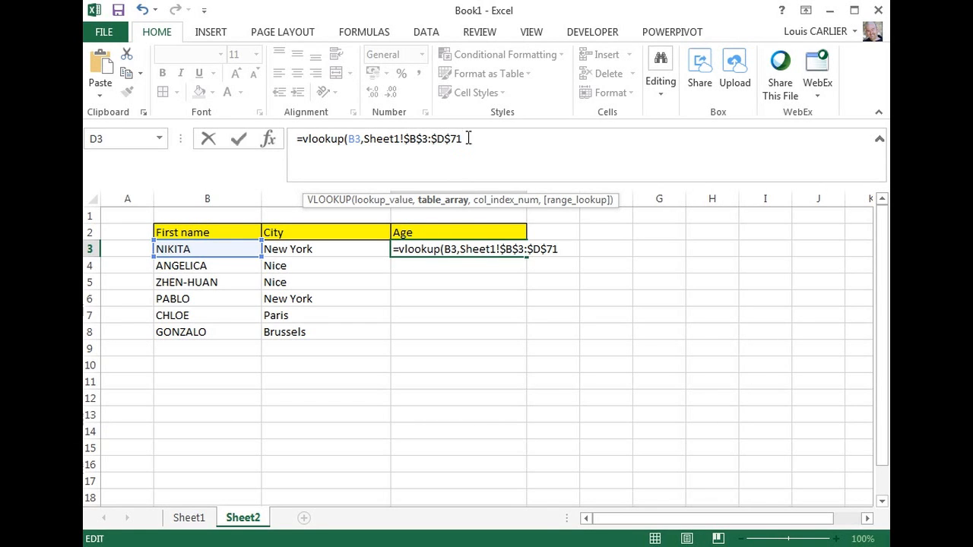
{"action": "type", "text": ","}
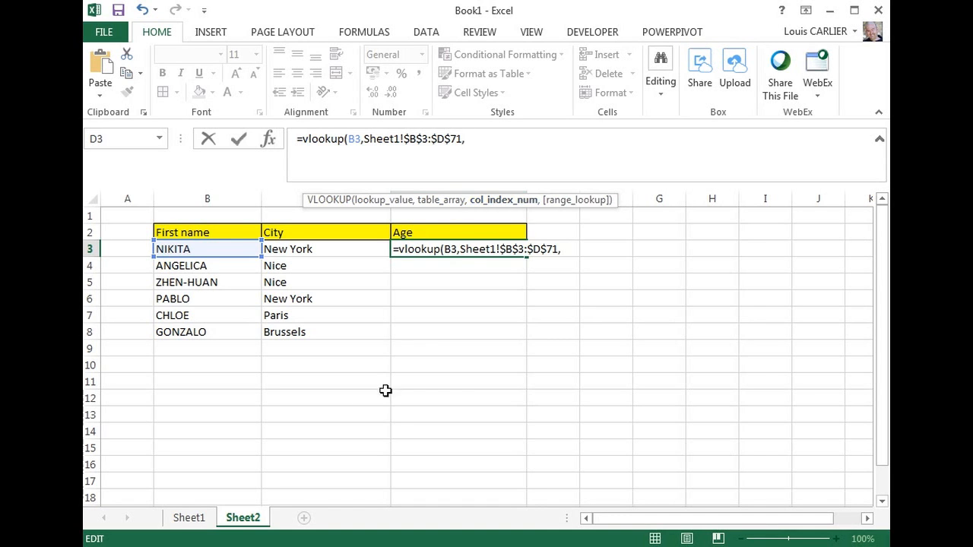
{"action": "left_click", "coordinate": [197, 519]}
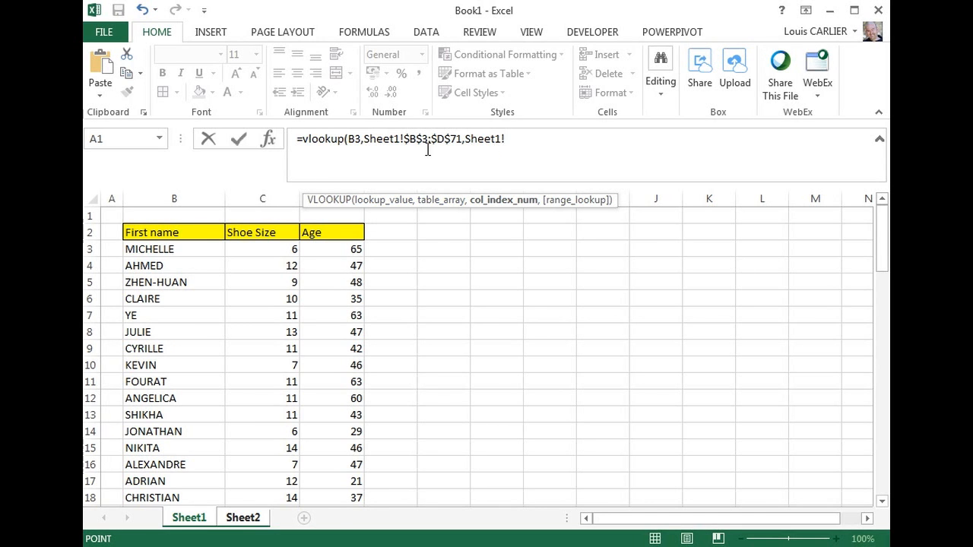
{"action": "left_click", "coordinate": [242, 519]}
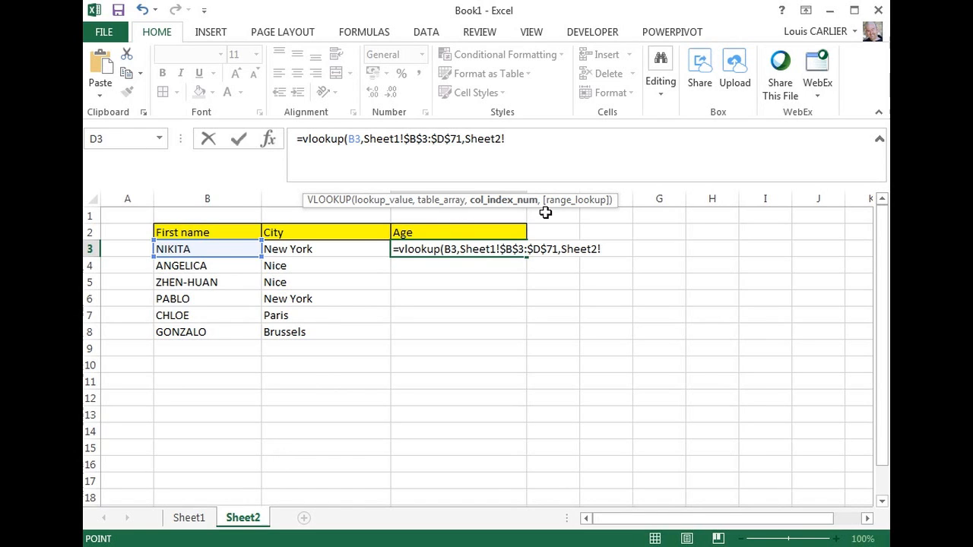
{"action": "left_click_drag", "start_coordinate": [477, 139], "coordinate": [502, 153]}
{"action": "key", "text": "BackSpace"}
{"action": "key", "text": "BackSpace"}
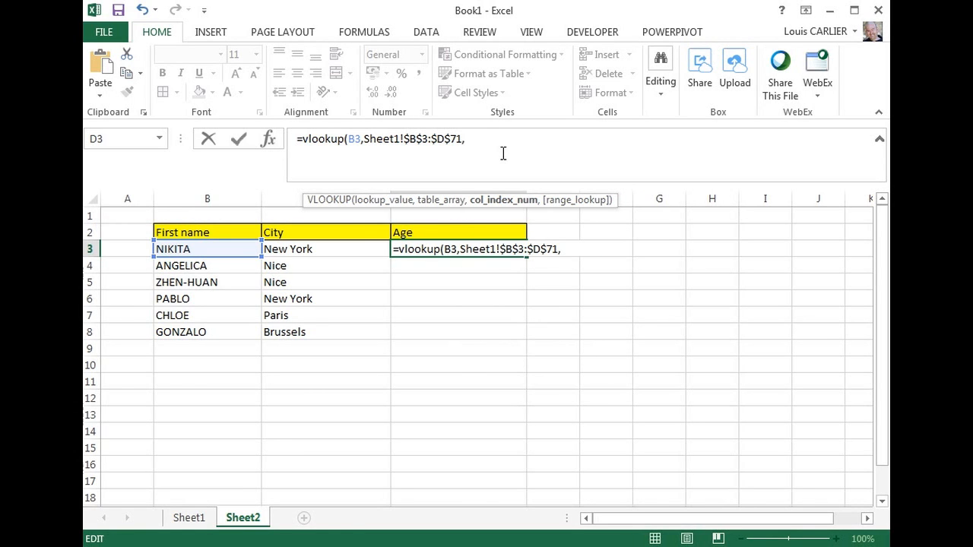
Complete the VLOOKUP formula with column index 3 and FALSE for an exact match, and enter it in D3.
{"action": "type", "text": "3,"}
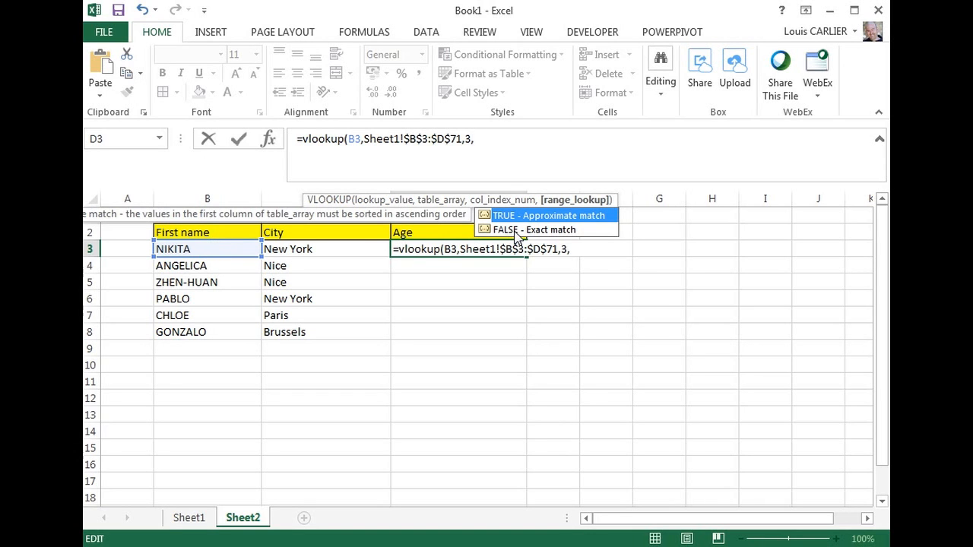
{"action": "type", "text": "false"}
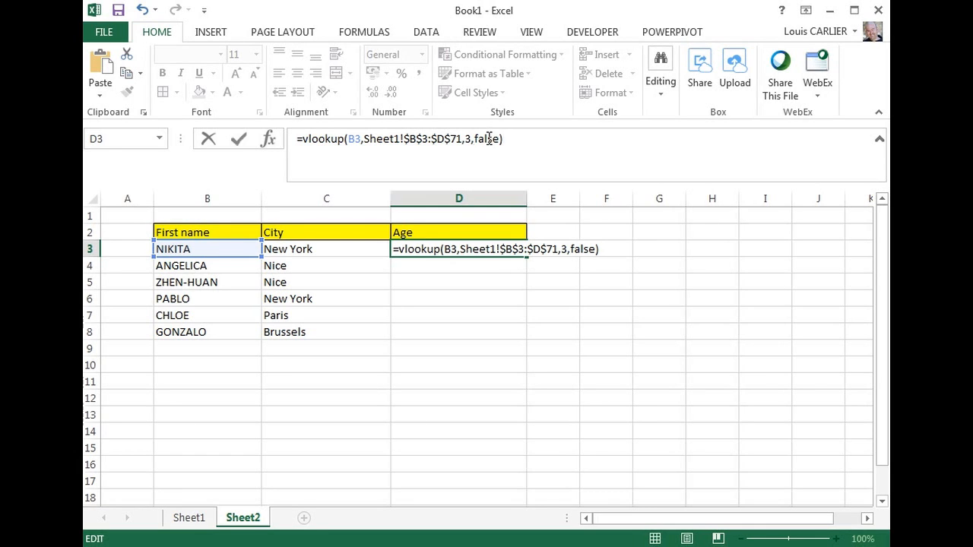
{"action": "left_click", "coordinate": [238, 141]}
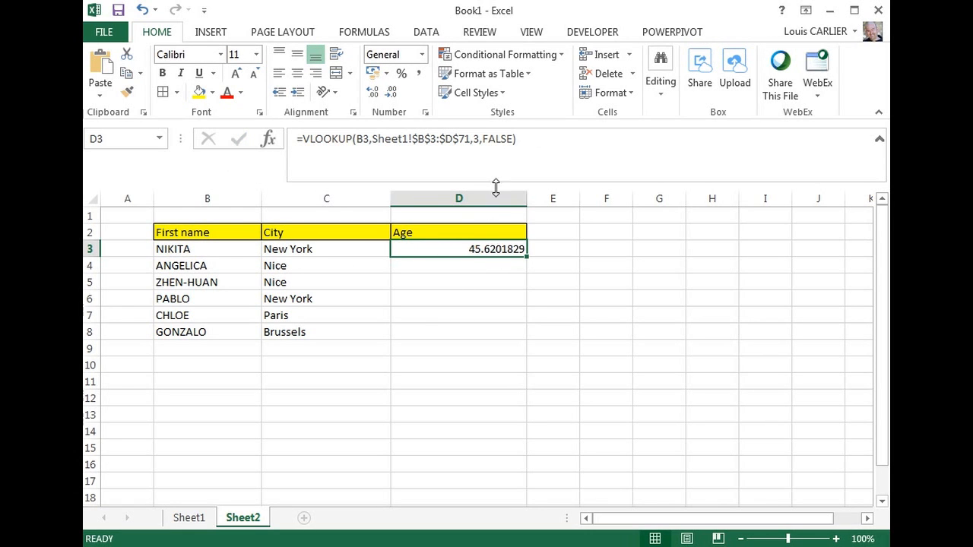
Reduce the number format of the age in D3 to zero decimal places.
{"action": "left_click", "coordinate": [392, 93]}
{"action": "left_click", "coordinate": [392, 92]}
{"action": "left_click", "coordinate": [393, 92]}
{"action": "left_click", "coordinate": [392, 93]}
{"action": "left_click", "coordinate": [393, 93]}
{"action": "left_click", "coordinate": [392, 93]}
{"action": "left_click", "coordinate": [392, 93]}
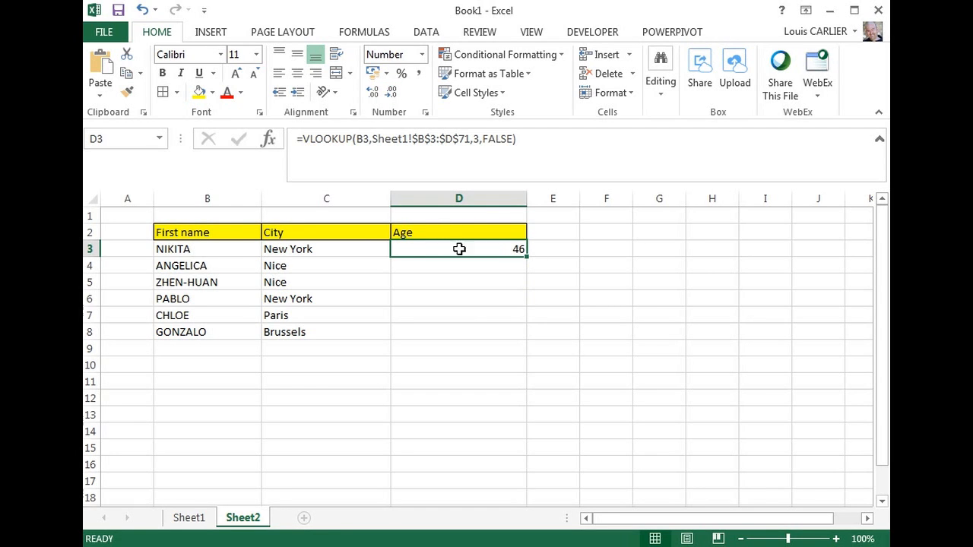
Check the age in D3 of Sheet2 against the matching record in row 15 of Sheet1.
{"action": "left_click", "coordinate": [189, 519]}
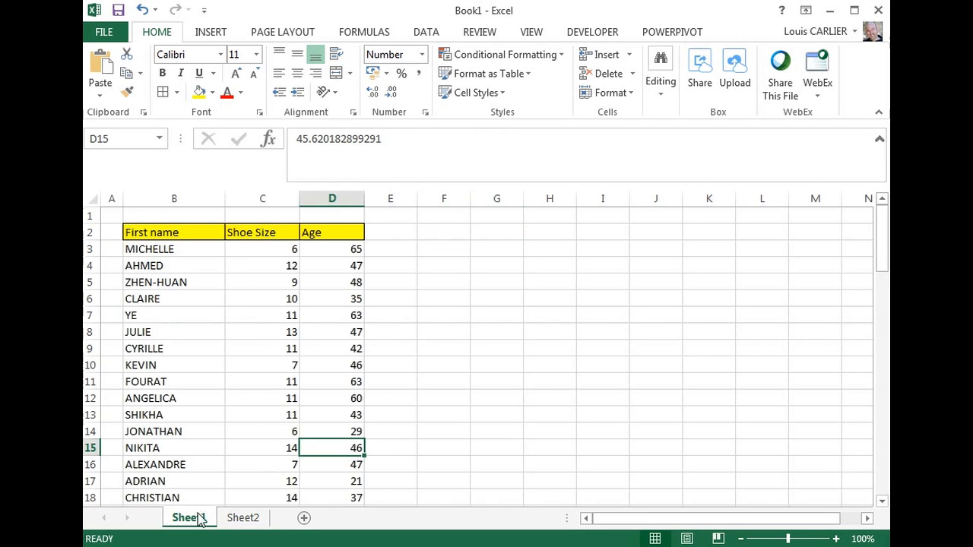
{"action": "left_click_drag", "start_coordinate": [178, 446], "coordinate": [336, 444]}
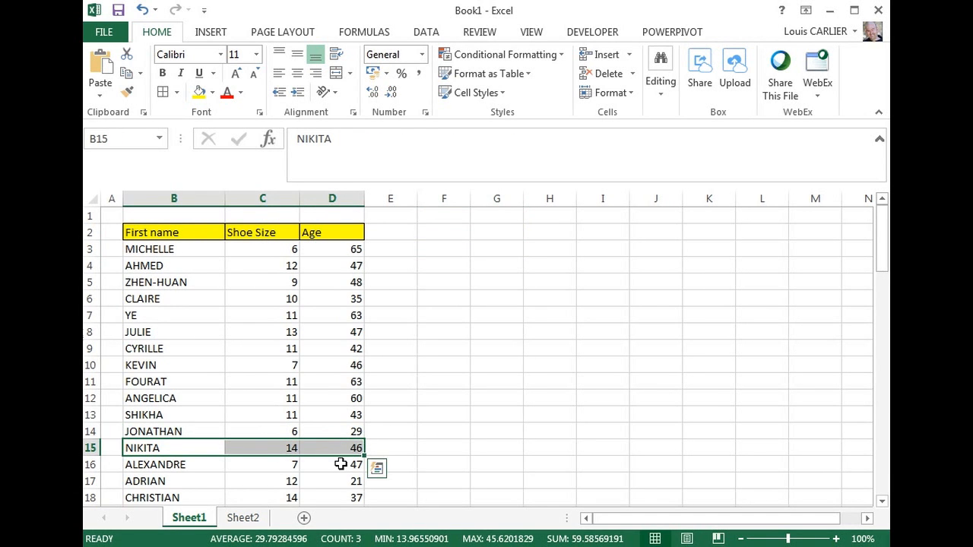
{"action": "left_click", "coordinate": [251, 522]}
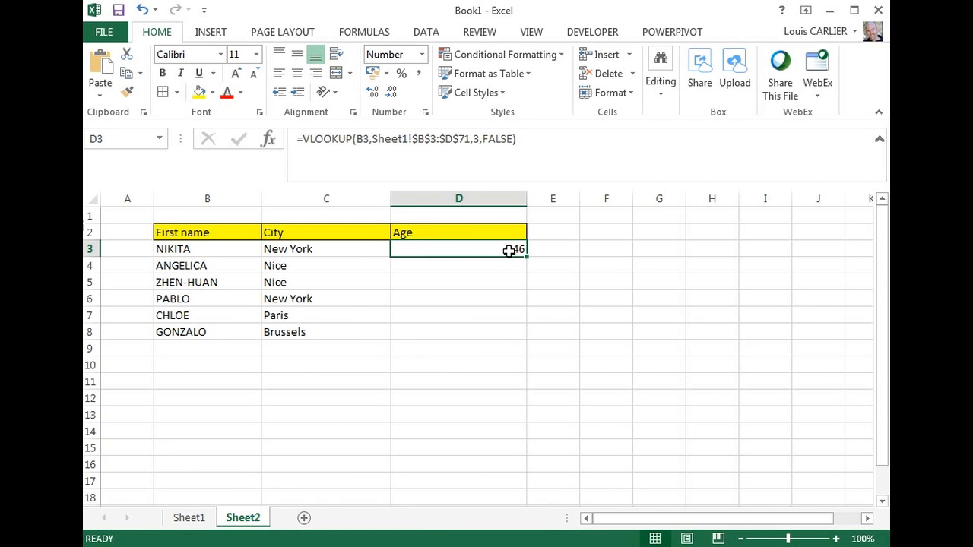
Fill the age lookup formula from D3 down to D8 and review the copied formulas.
{"action": "left_click_drag", "start_coordinate": [526, 259], "coordinate": [522, 336]}
{"action": "left_click", "coordinate": [496, 265]}
{"action": "left_click", "coordinate": [495, 282]}
{"action": "left_click", "coordinate": [494, 300]}
{"action": "left_click", "coordinate": [493, 315]}
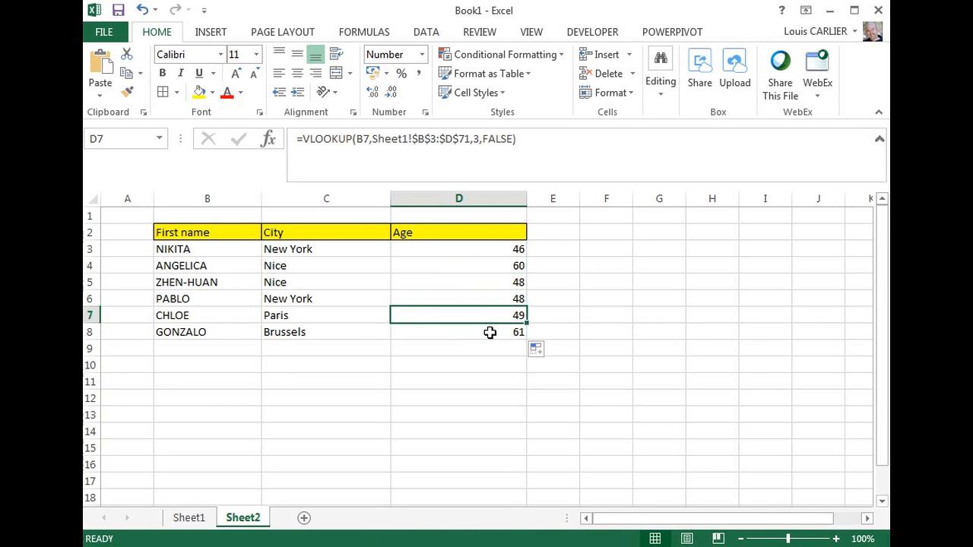
{"action": "left_click", "coordinate": [492, 332]}
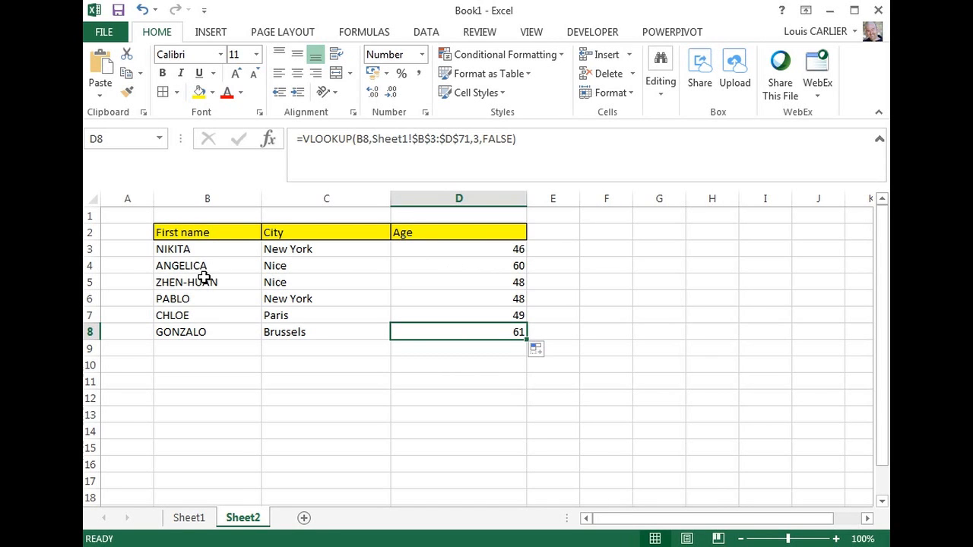
{"action": "left_click", "coordinate": [440, 303]}
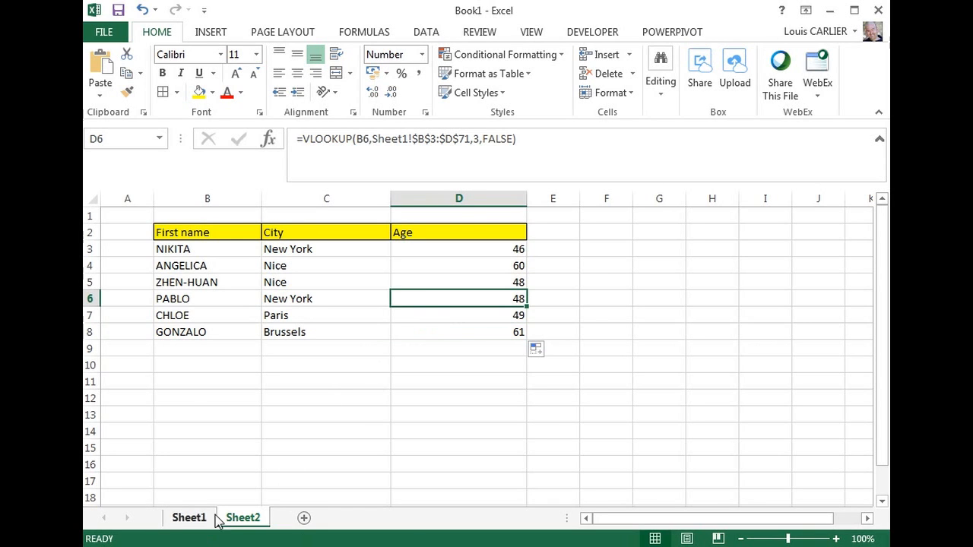